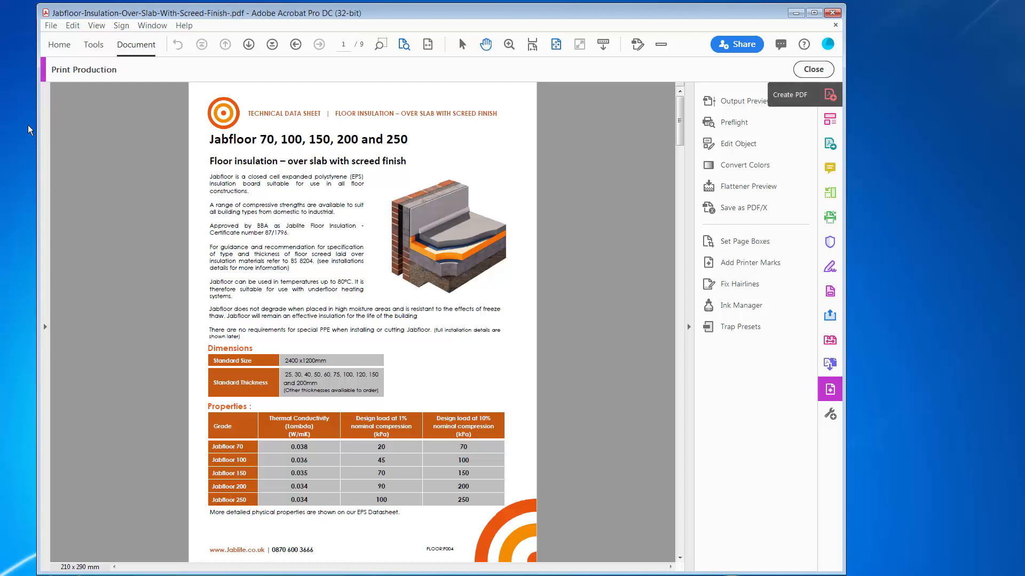
- Review the full list of fonts used in the PDF in its document properties
{"action": "left_click", "coordinate": [51, 26]}
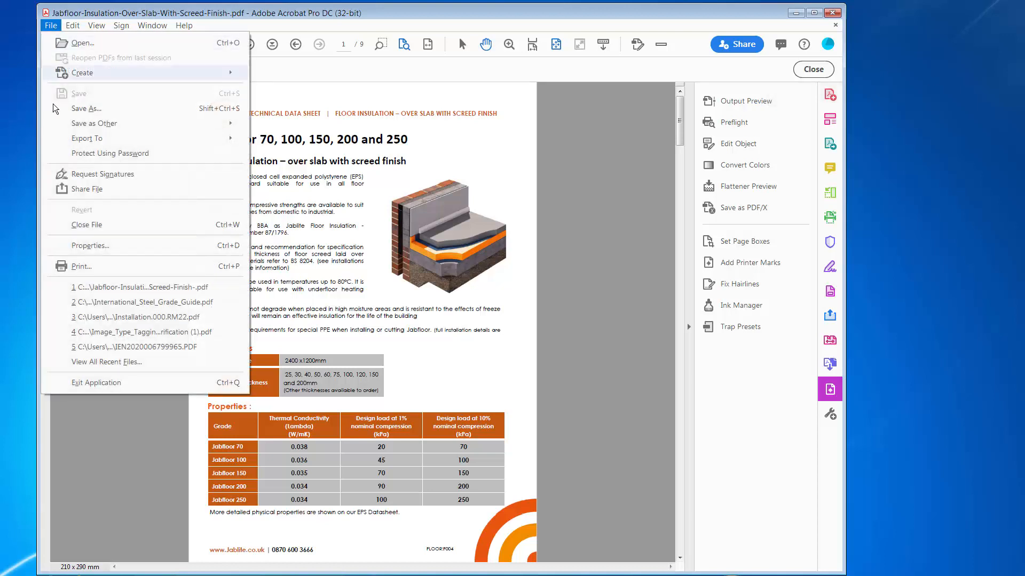
{"action": "left_click", "coordinate": [143, 243]}
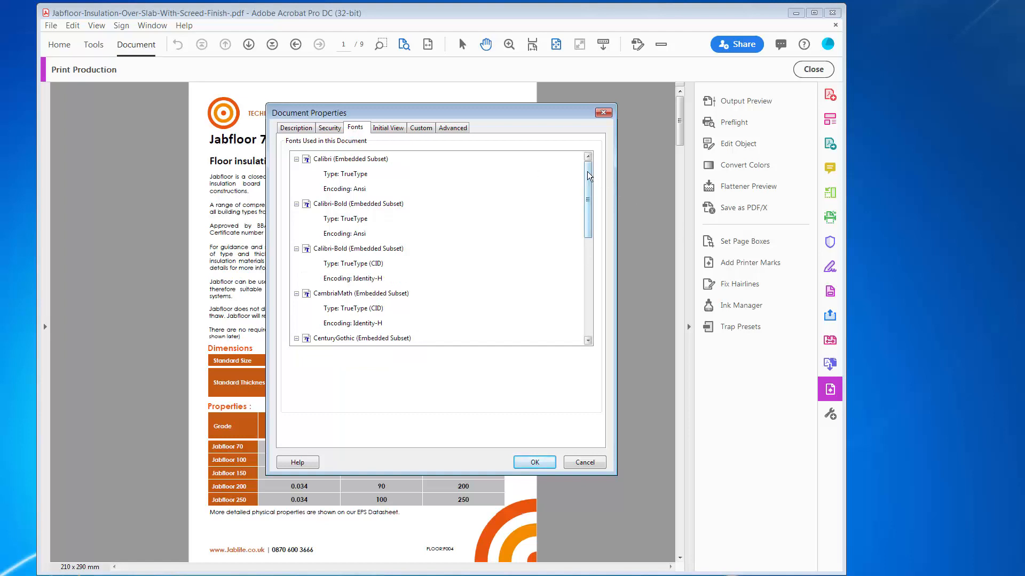
{"action": "left_click_drag", "start_coordinate": [587, 171], "coordinate": [592, 271]}
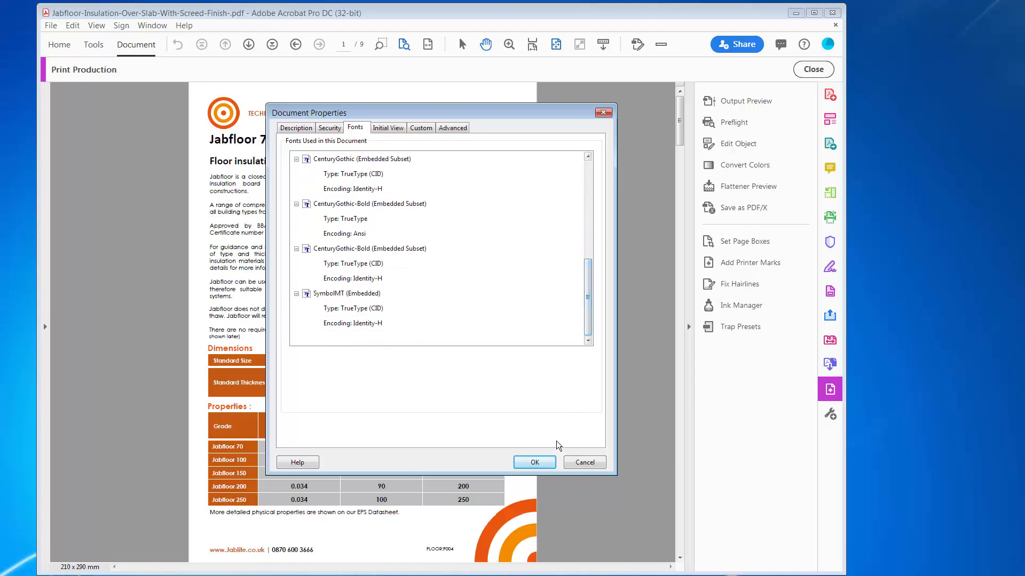
{"action": "left_click", "coordinate": [534, 463]}
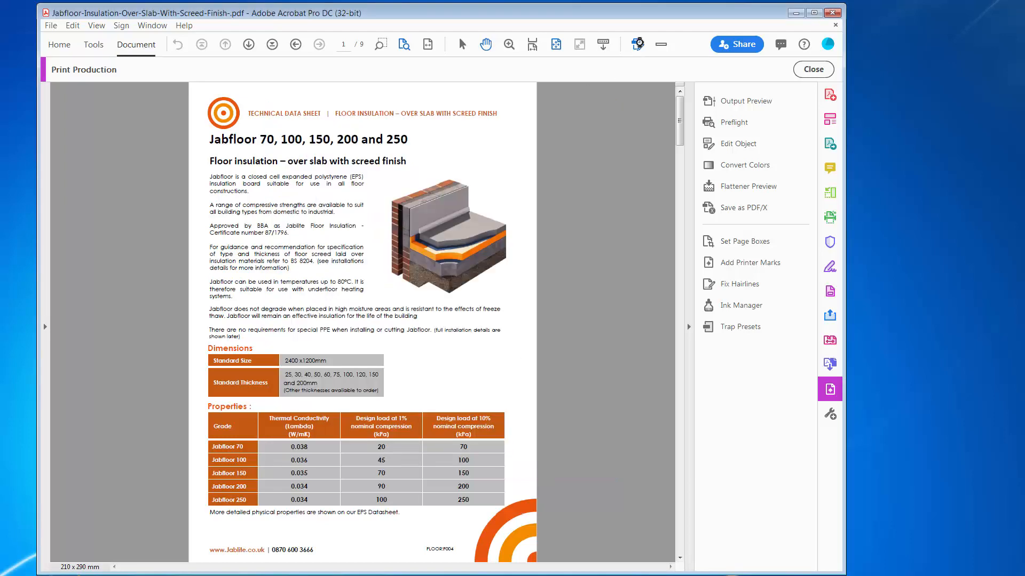
- Inspect the fonts of the page 1 title, body text, Standard Thickness label and footer phone number in PDF editing mode
{"action": "left_click", "coordinate": [638, 43]}
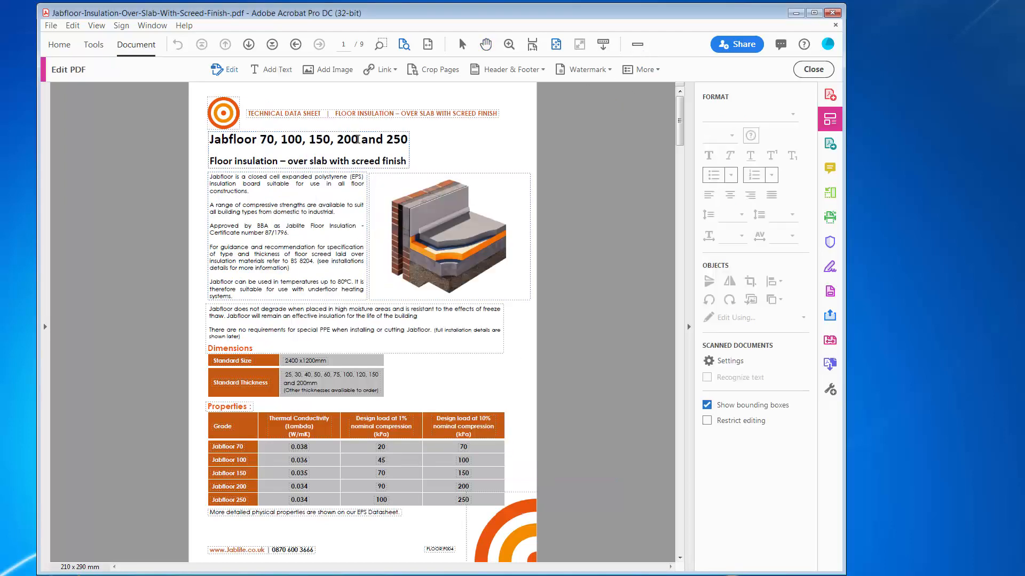
{"action": "left_click_drag", "start_coordinate": [358, 140], "coordinate": [335, 140]}
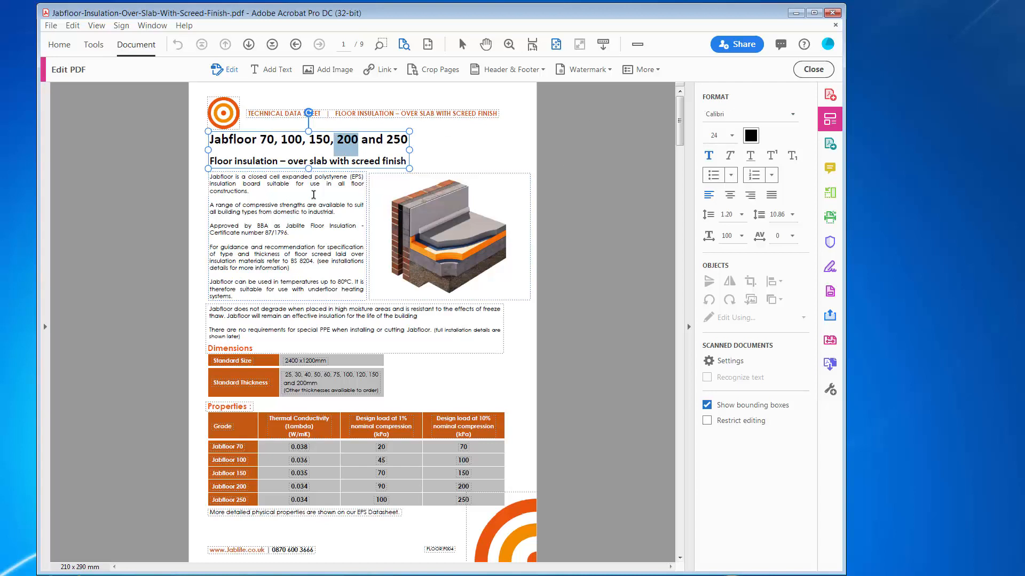
{"action": "left_click_drag", "start_coordinate": [322, 207], "coordinate": [290, 208]}
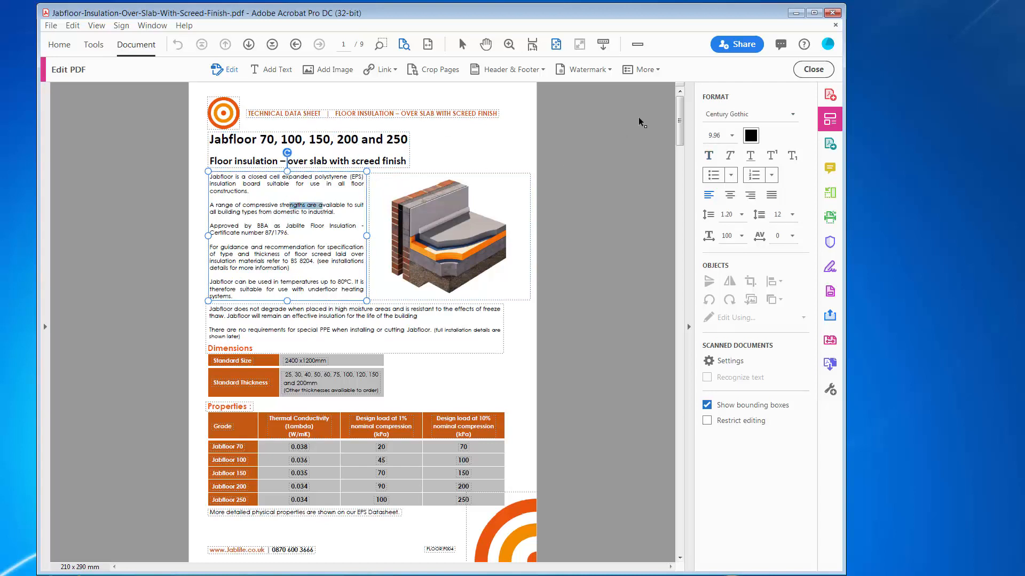
{"action": "left_click", "coordinate": [258, 384]}
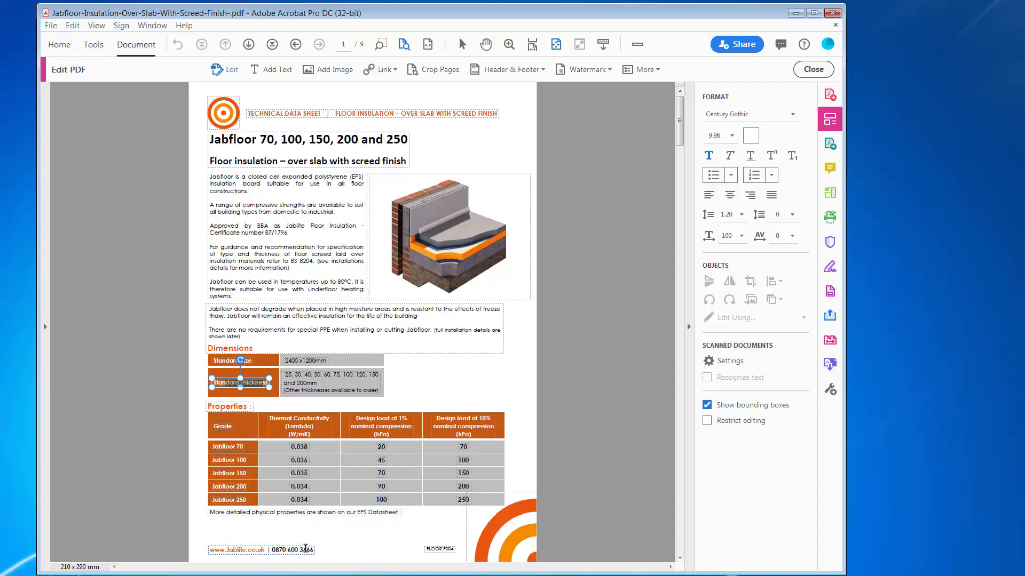
{"action": "left_click_drag", "start_coordinate": [314, 549], "coordinate": [271, 550]}
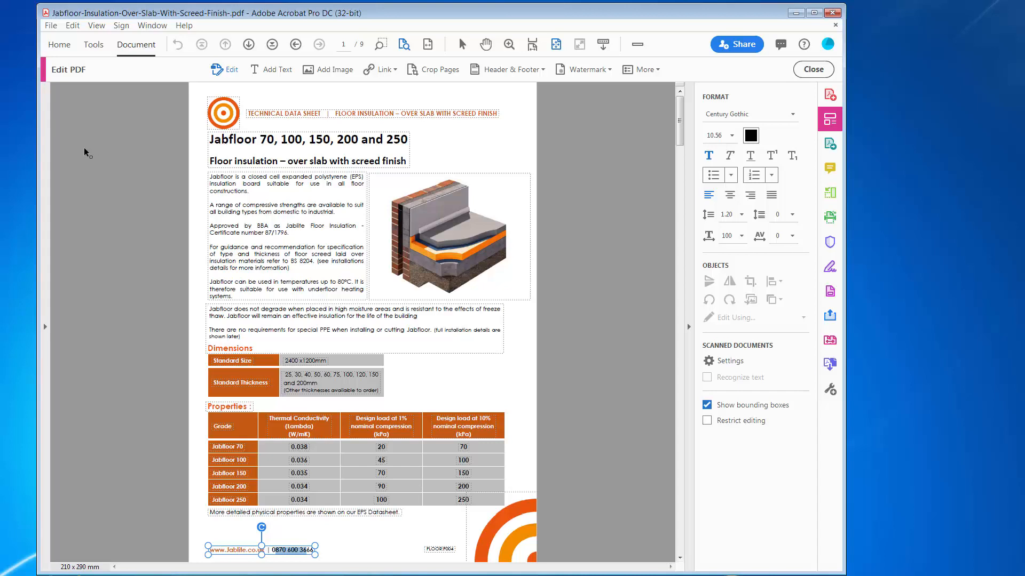
- Switch to the Print Production tools and open Preflight
{"action": "left_click", "coordinate": [93, 45]}
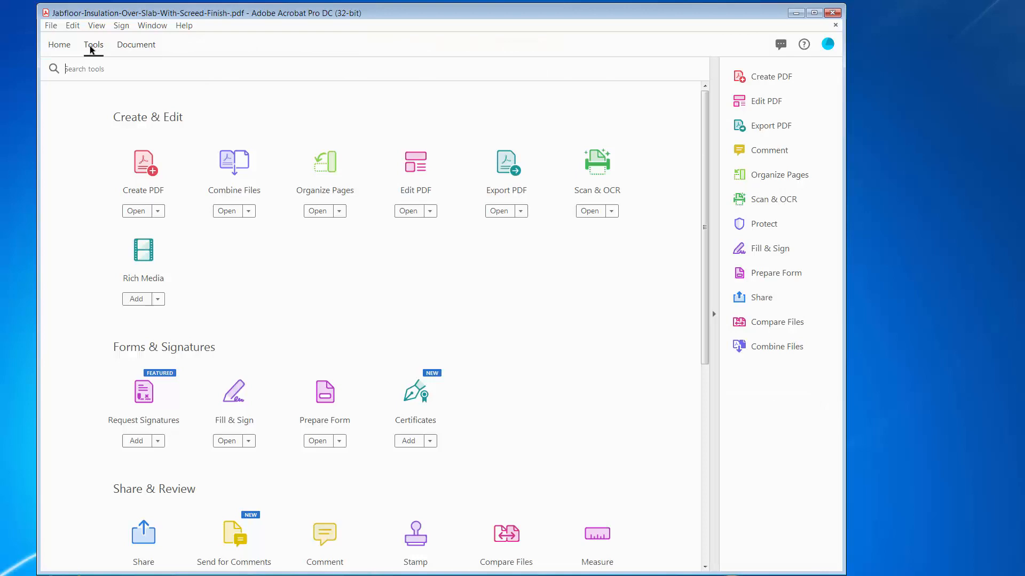
{"action": "scroll", "coordinate": [72, 321], "scroll_direction": "down", "scroll_amount": 3}
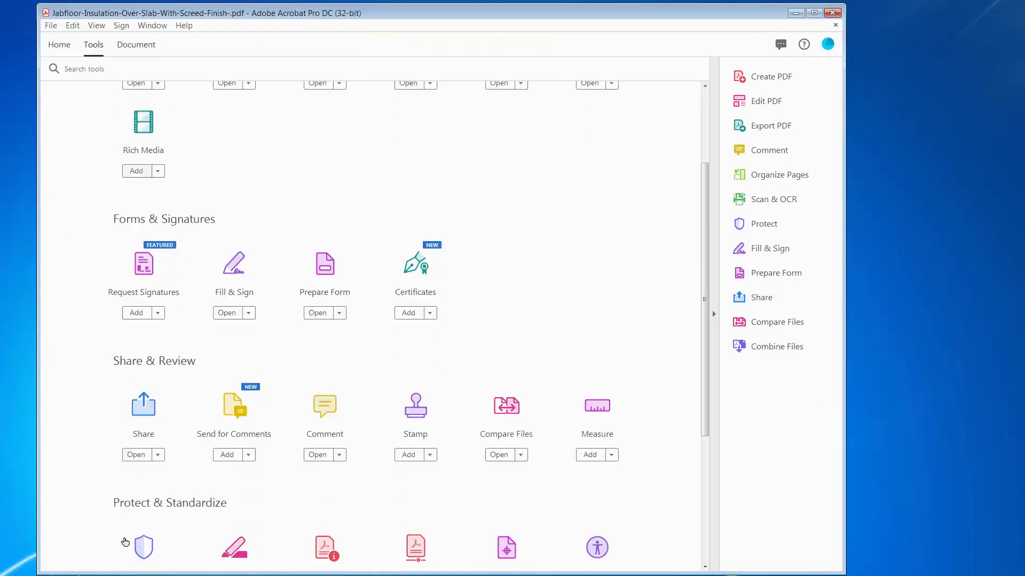
{"action": "scroll", "coordinate": [125, 542], "scroll_direction": "down", "scroll_amount": 3}
{"action": "left_click", "coordinate": [520, 451]}
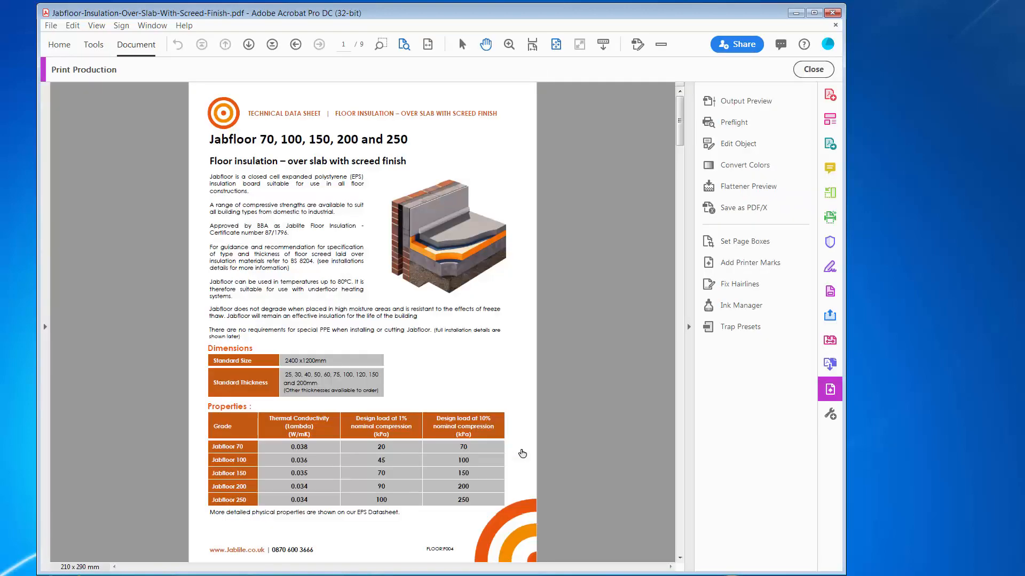
{"action": "left_click", "coordinate": [739, 124]}
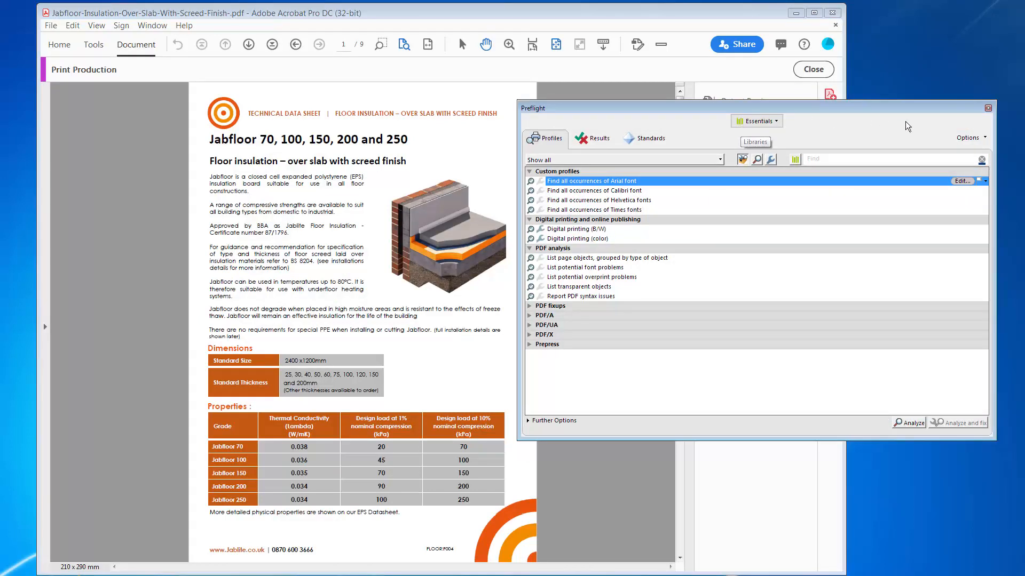
- Create a new Preflight profile named "Find all occurrences of Cambria font"
{"action": "left_click", "coordinate": [984, 136]}
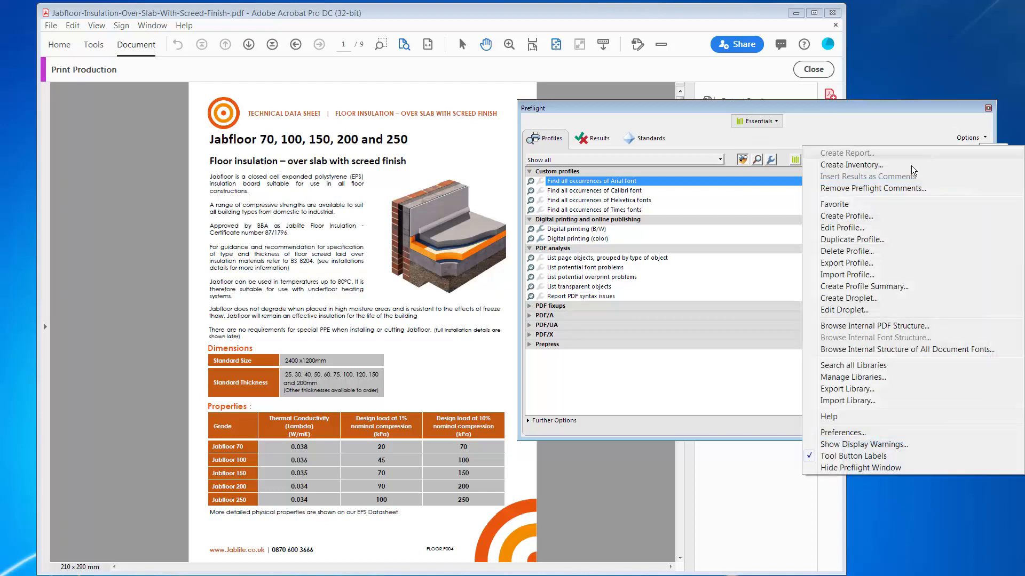
{"action": "left_click", "coordinate": [853, 216]}
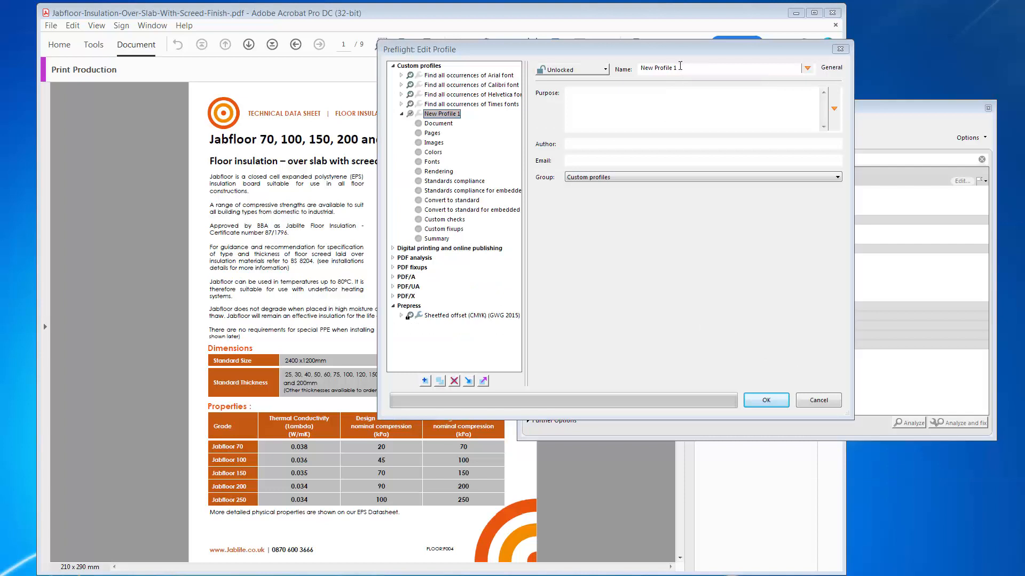
{"action": "left_click_drag", "start_coordinate": [677, 67], "coordinate": [637, 71]}
{"action": "type", "text": "F"}
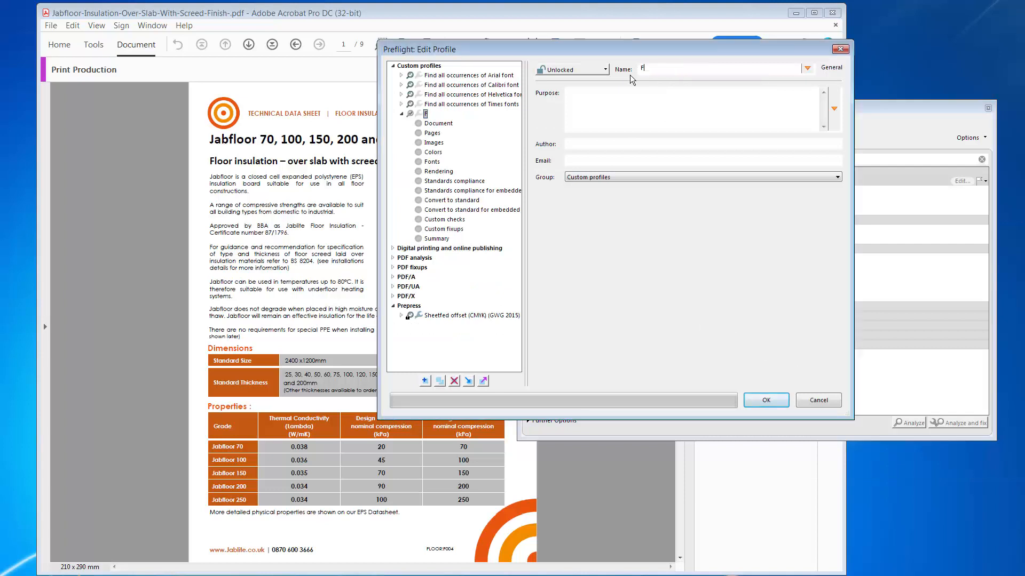
{"action": "type", "text": "ind all occurrences of Cambria font"}
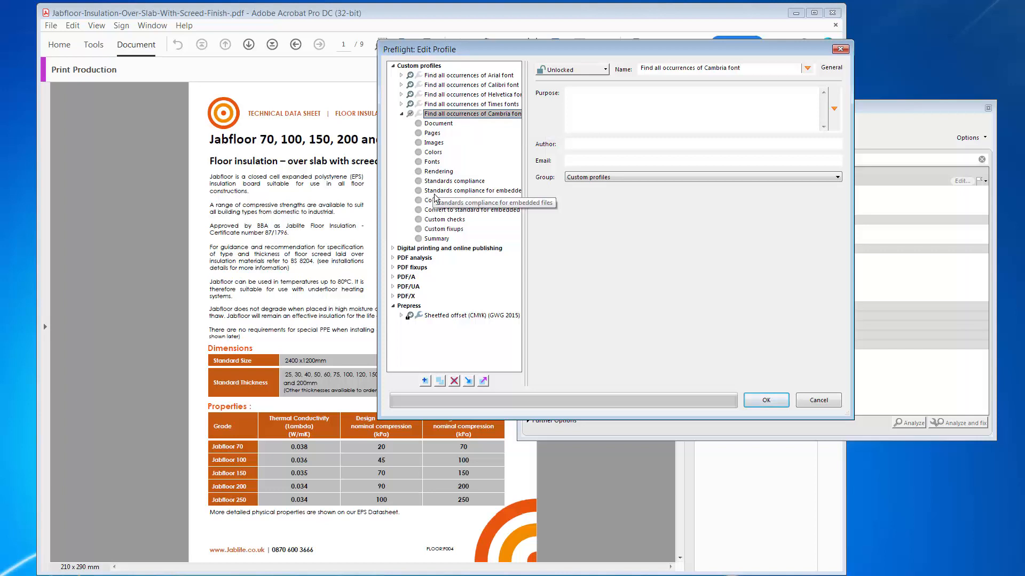
- Create a new custom check in the profile and add the Font group's "Base font name" property to it
{"action": "left_click", "coordinate": [437, 221]}
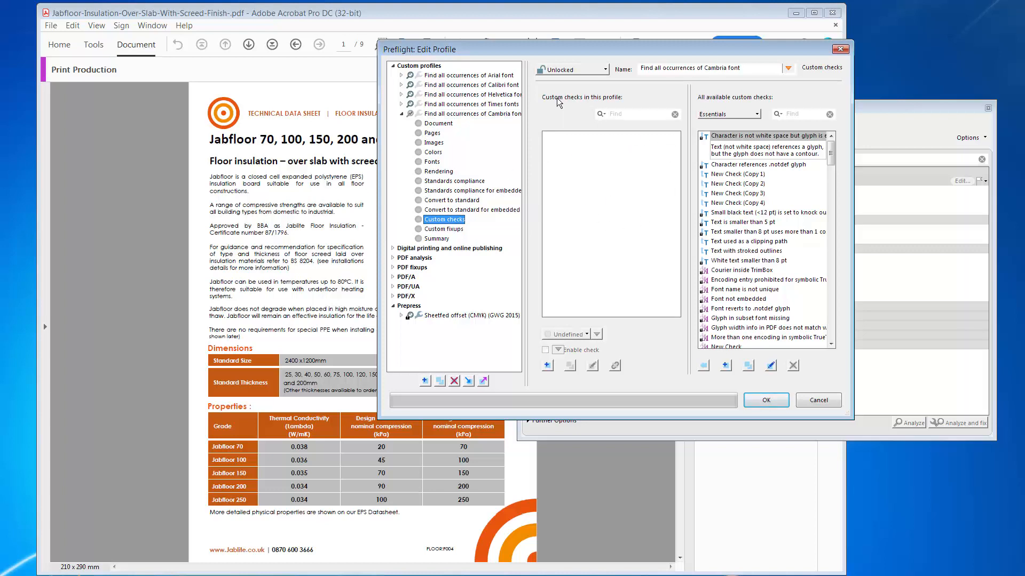
{"action": "left_click", "coordinate": [547, 364]}
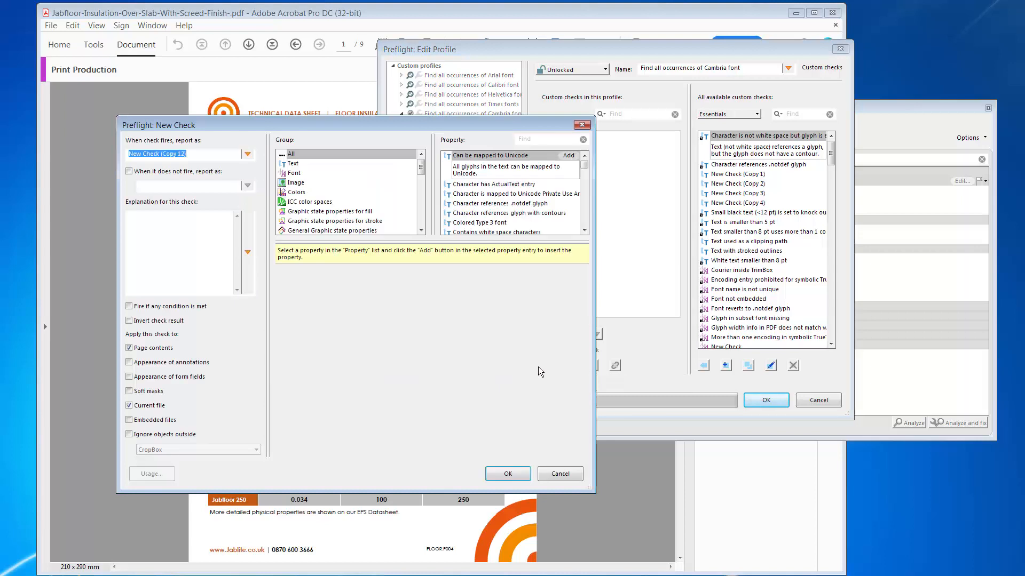
{"action": "left_click", "coordinate": [289, 174]}
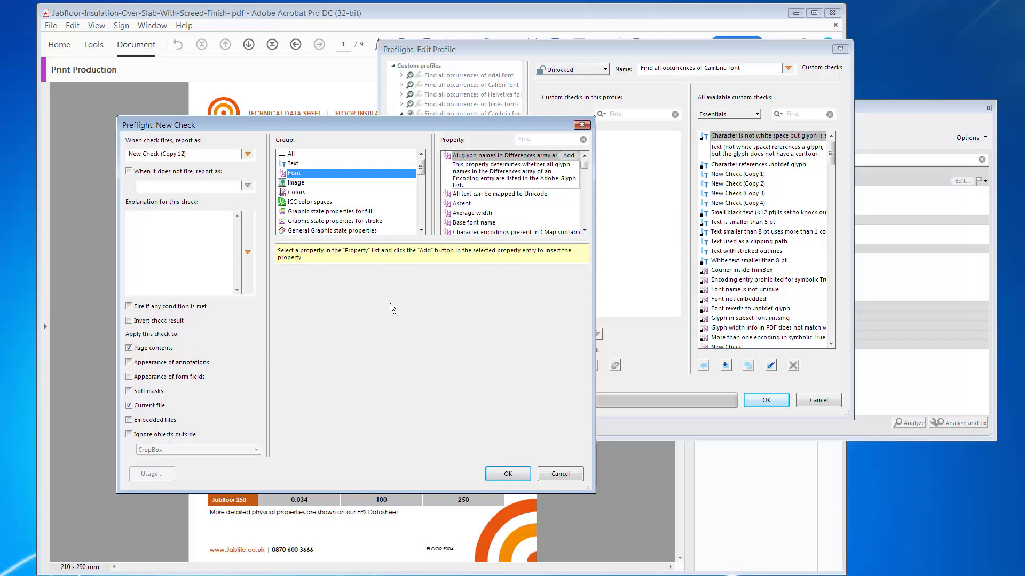
{"action": "left_click", "coordinate": [474, 222]}
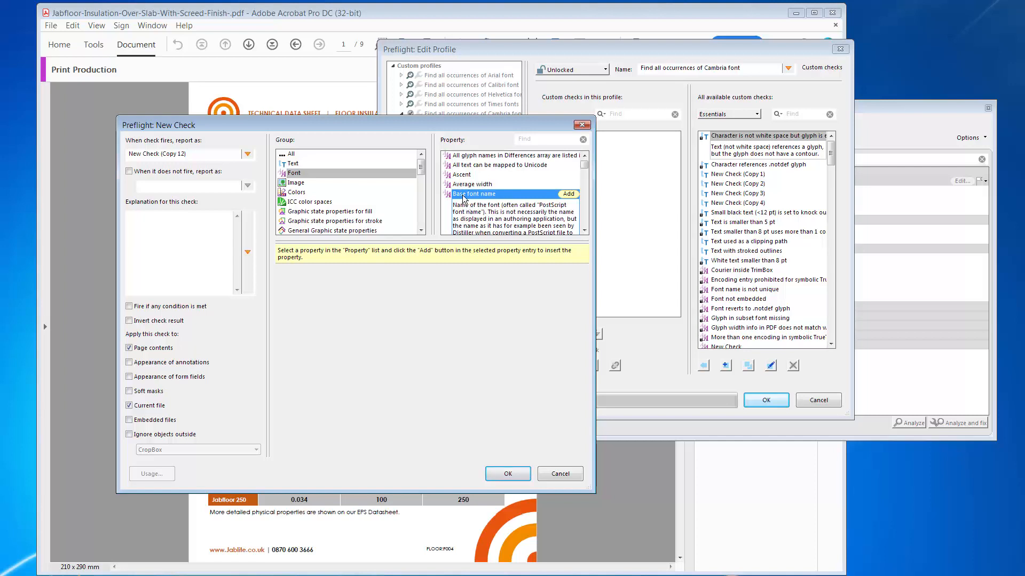
{"action": "left_click", "coordinate": [568, 195]}
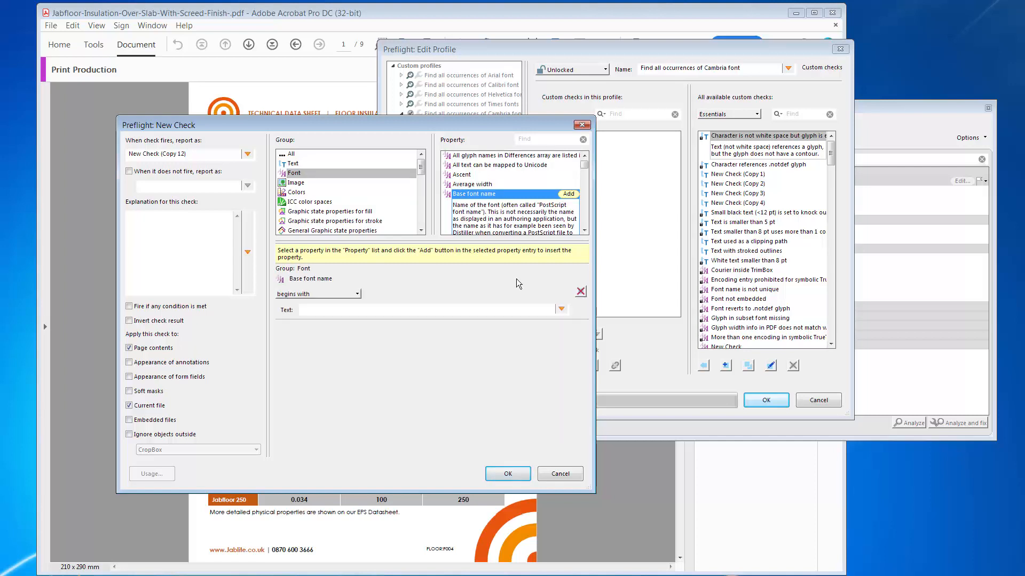
- Set the base font name condition to contains "Cambria", and save the check and the profile
{"action": "left_click", "coordinate": [357, 295]}
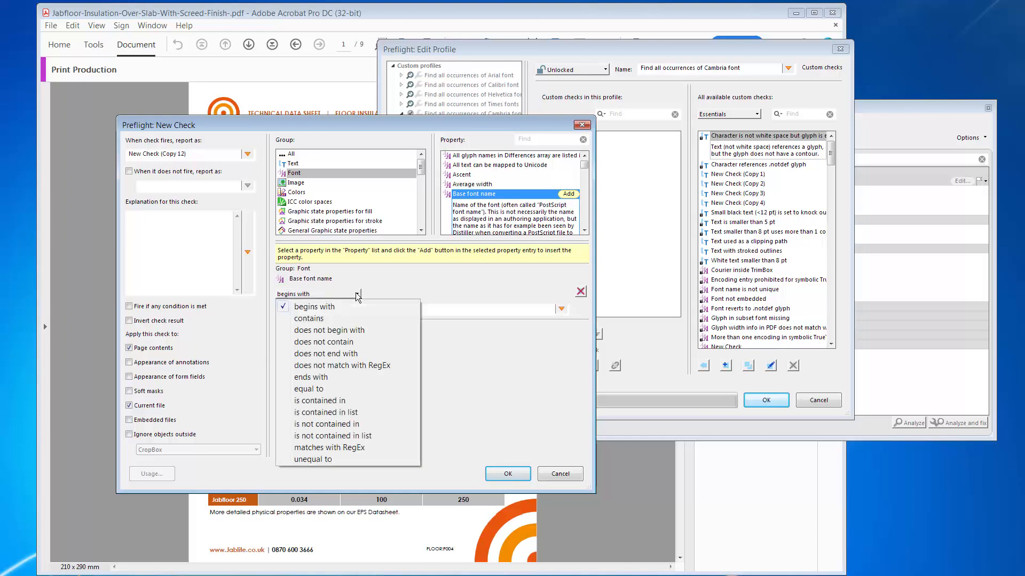
{"action": "left_click", "coordinate": [323, 309]}
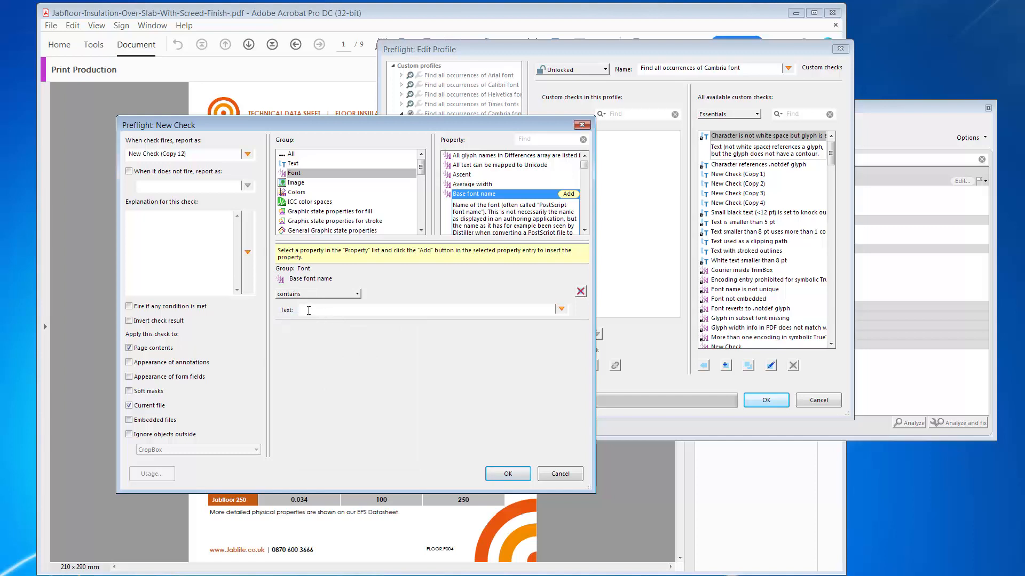
{"action": "left_click", "coordinate": [308, 311]}
{"action": "type", "text": "Cambria"}
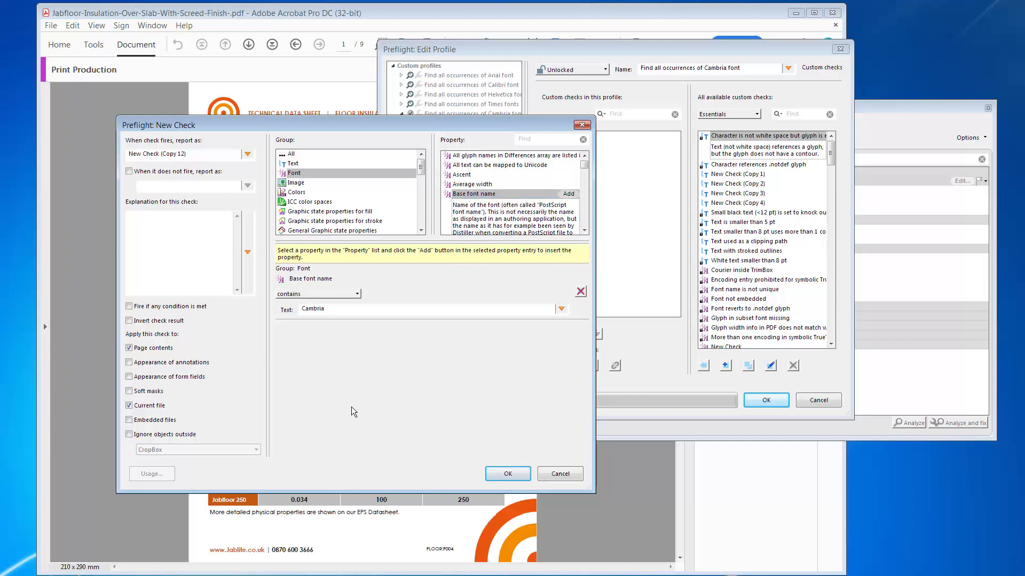
{"action": "left_click", "coordinate": [509, 473]}
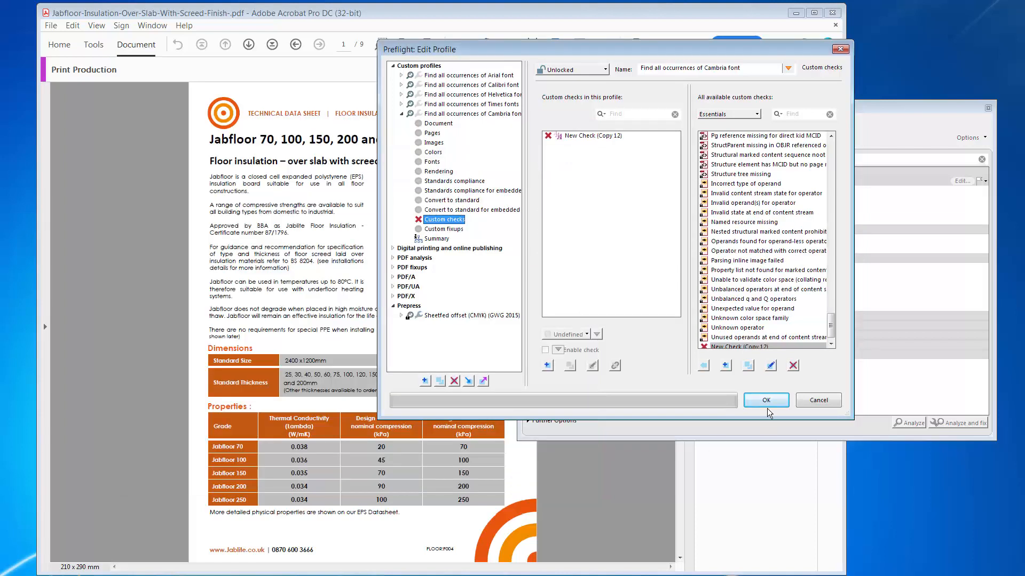
{"action": "left_click", "coordinate": [765, 401]}
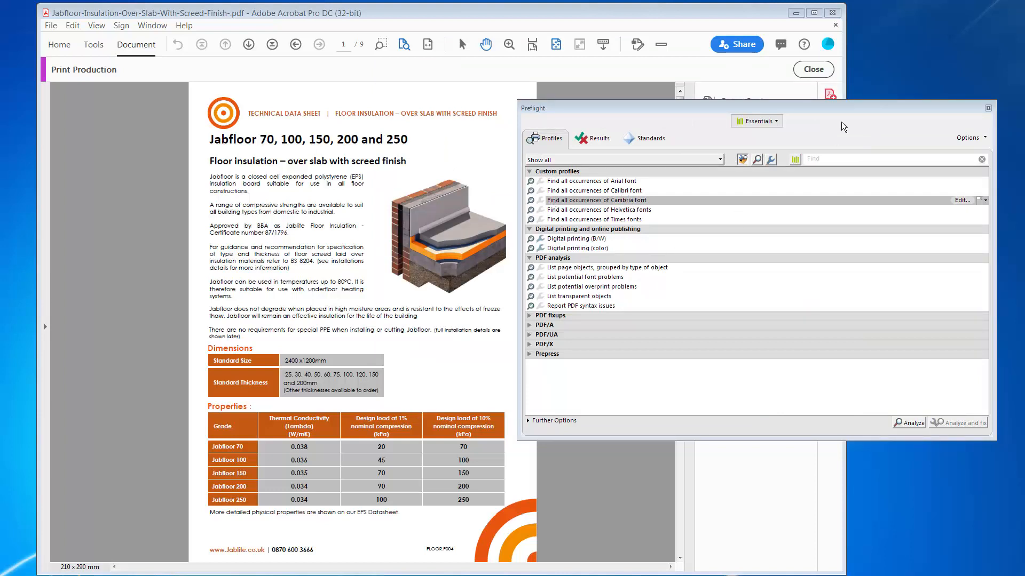
- Analyze the PDF with the Cambria font profile and expand the list of matches for the custom check
{"action": "left_click_drag", "start_coordinate": [839, 106], "coordinate": [869, 101]}
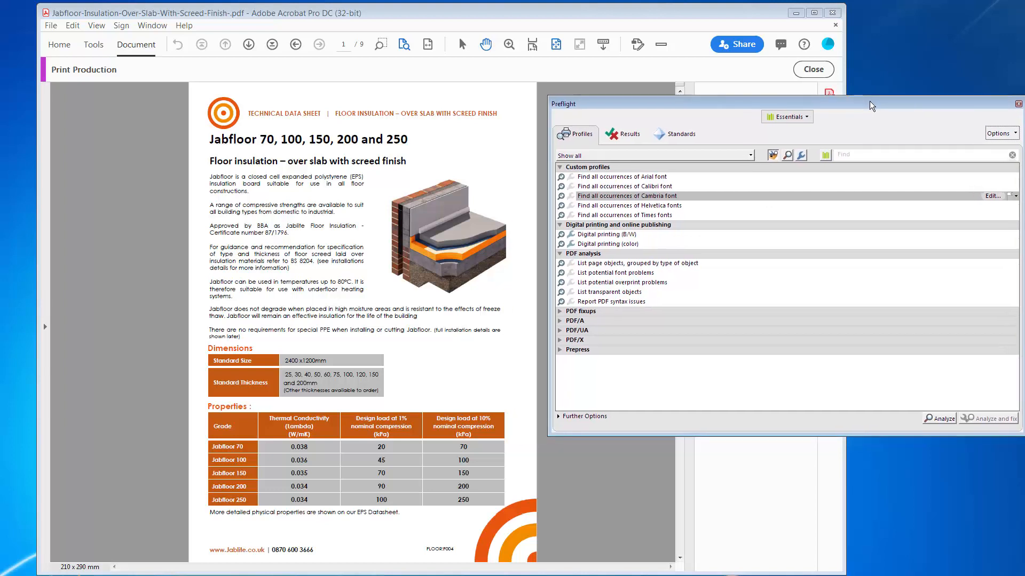
{"action": "left_click", "coordinate": [940, 418]}
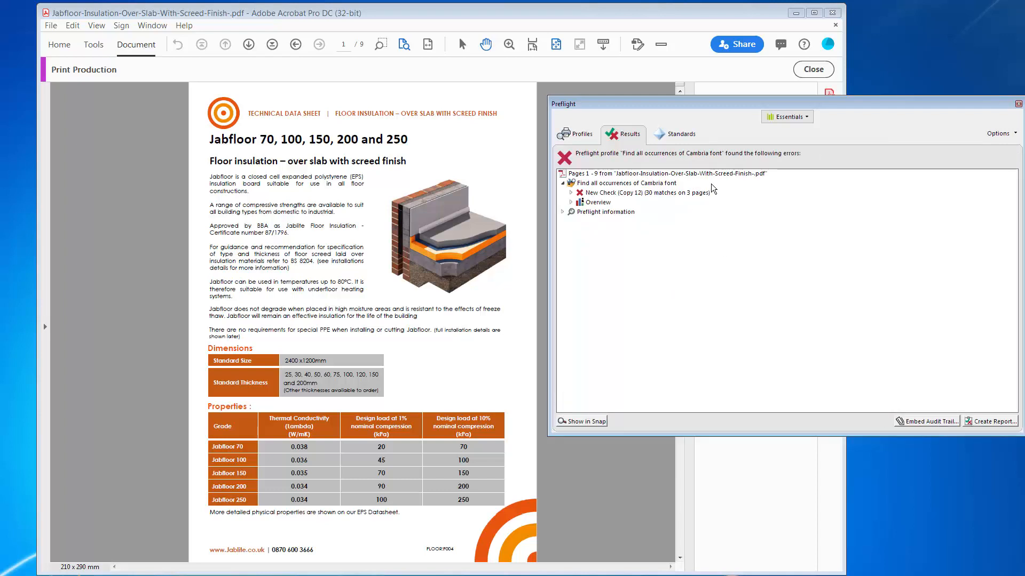
{"action": "left_click", "coordinate": [571, 193]}
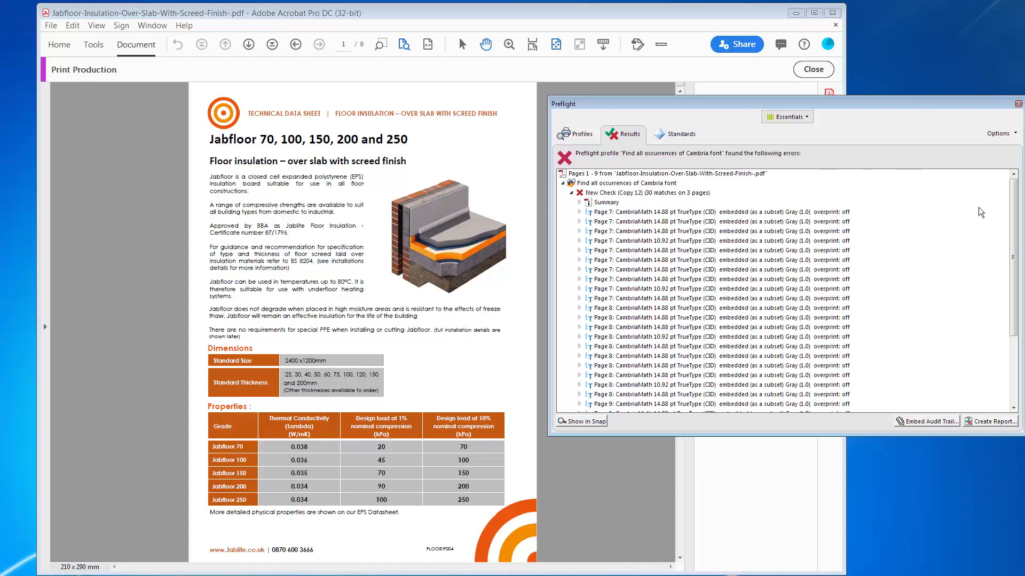
{"action": "mouse_move", "coordinate": [1012, 195]}
{"action": "left_mouse_down"}
{"action": "mouse_move", "coordinate": [1021, 245]}
{"action": "mouse_move", "coordinate": [1010, 179]}
{"action": "left_mouse_up"}
- Locate several page 7 CambriaMath matches on the page, including the first, third and eighth in the results
{"action": "left_click", "coordinate": [671, 214]}
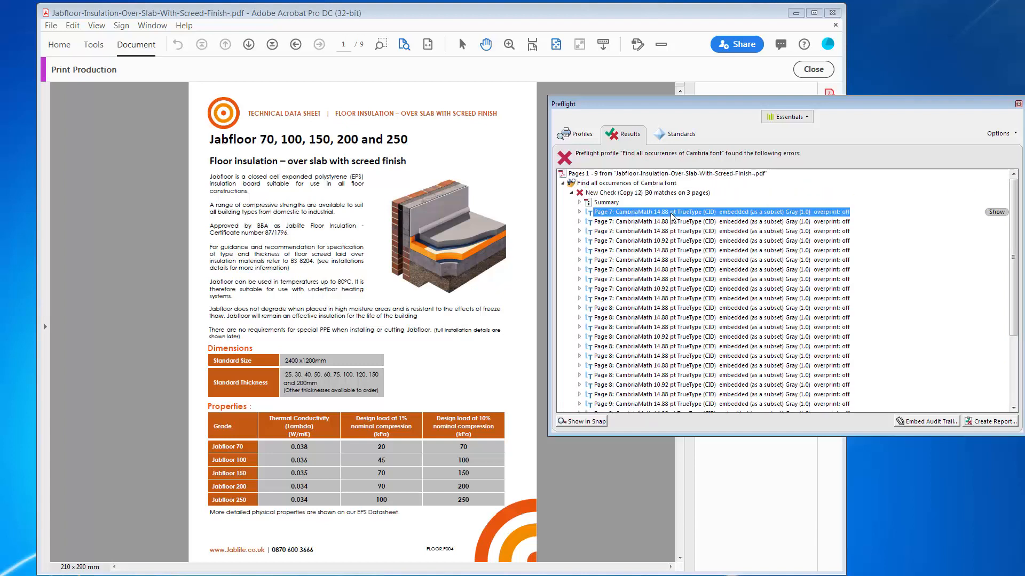
{"action": "left_click", "coordinate": [995, 212]}
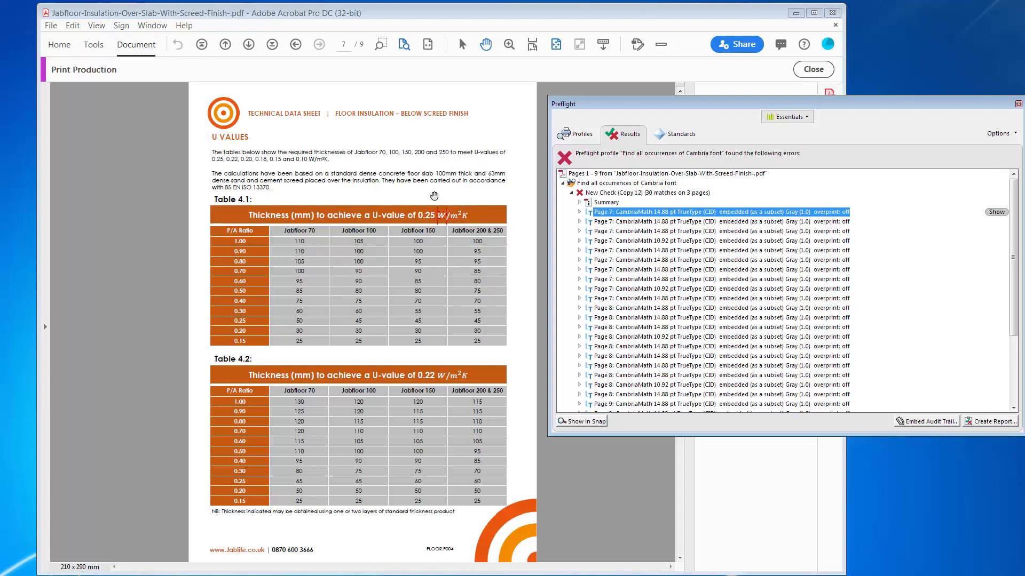
{"action": "left_click", "coordinate": [789, 224]}
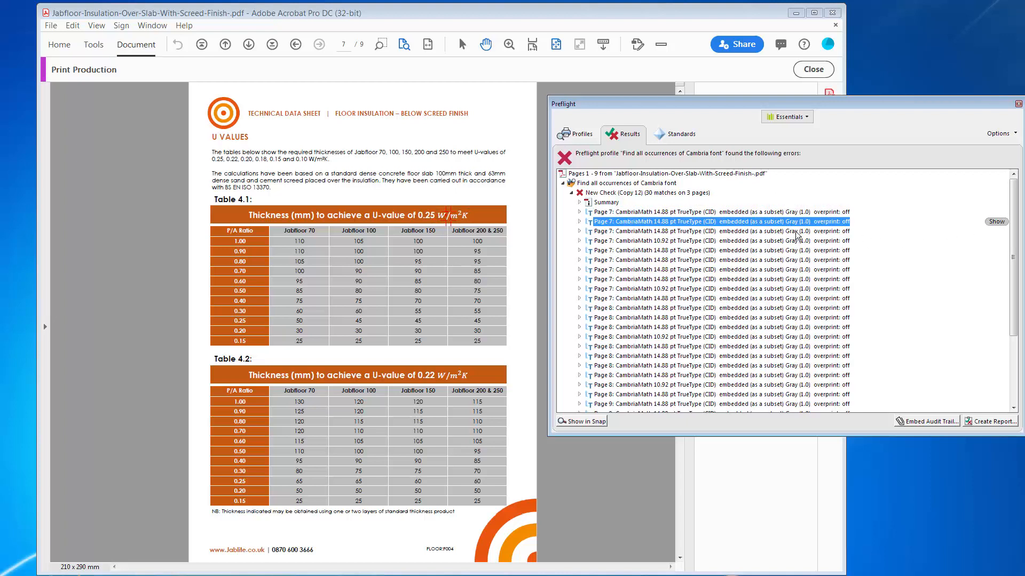
{"action": "left_click", "coordinate": [996, 234]}
{"action": "left_click", "coordinate": [996, 231]}
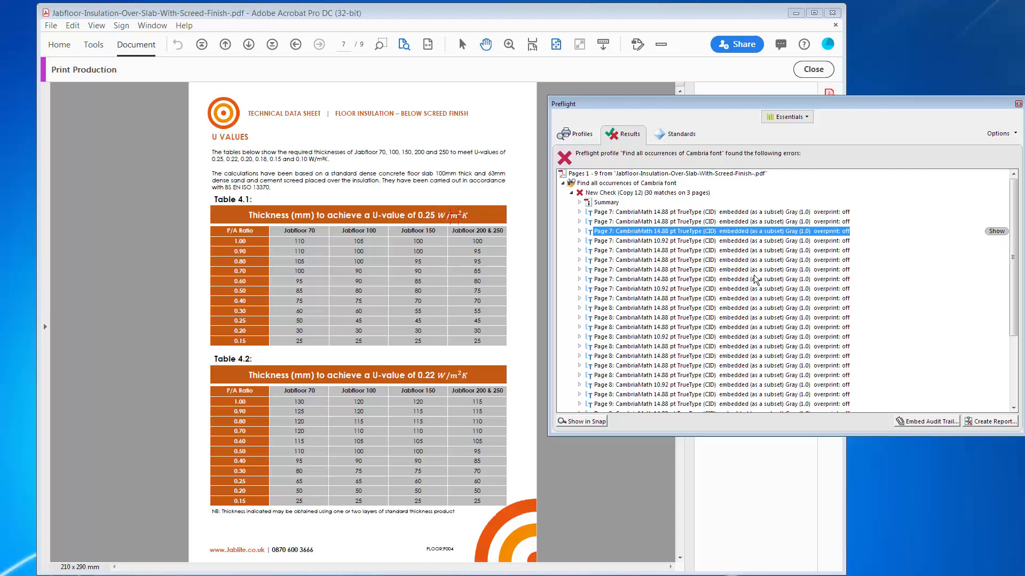
{"action": "left_click", "coordinate": [772, 280]}
{"action": "left_click", "coordinate": [997, 279]}
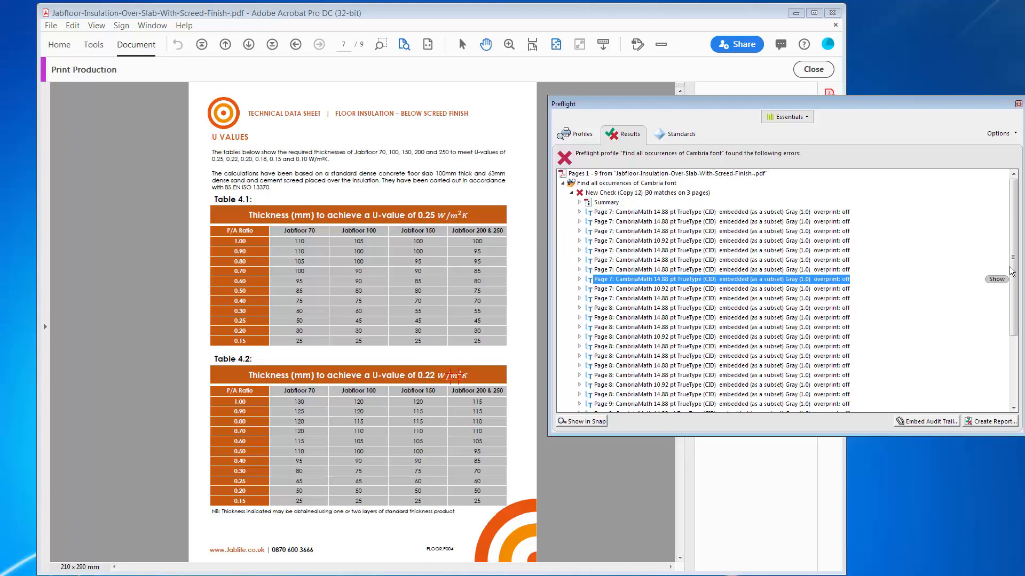
- Reopen Preflight, analyze the PDF with the "Find all occurrences of Calibri font" profile, and expand its list of matches
{"action": "scroll", "coordinate": [781, 310], "scroll_direction": "down", "scroll_amount": 1}
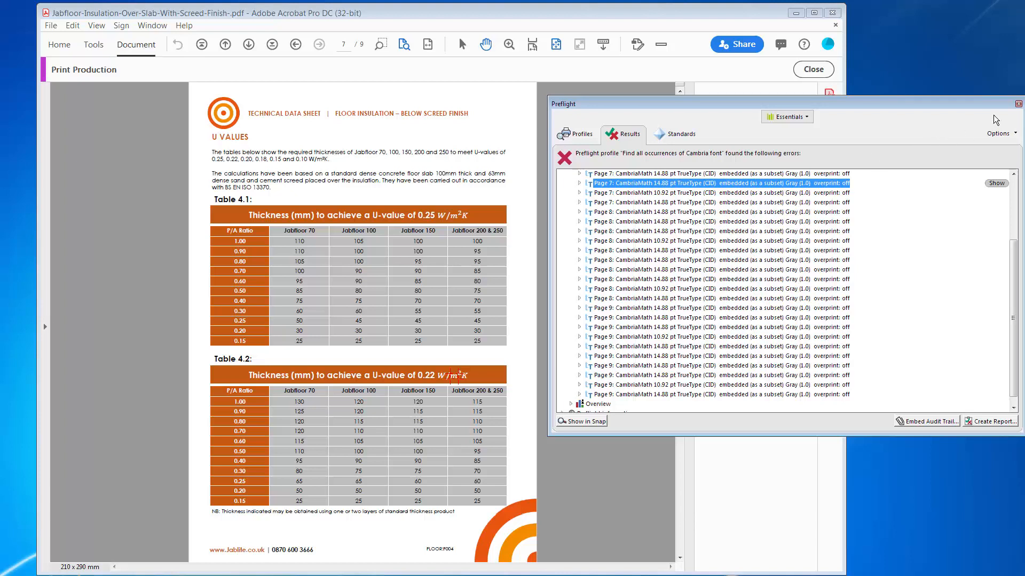
{"action": "left_click", "coordinate": [1019, 105]}
{"action": "left_click", "coordinate": [734, 123]}
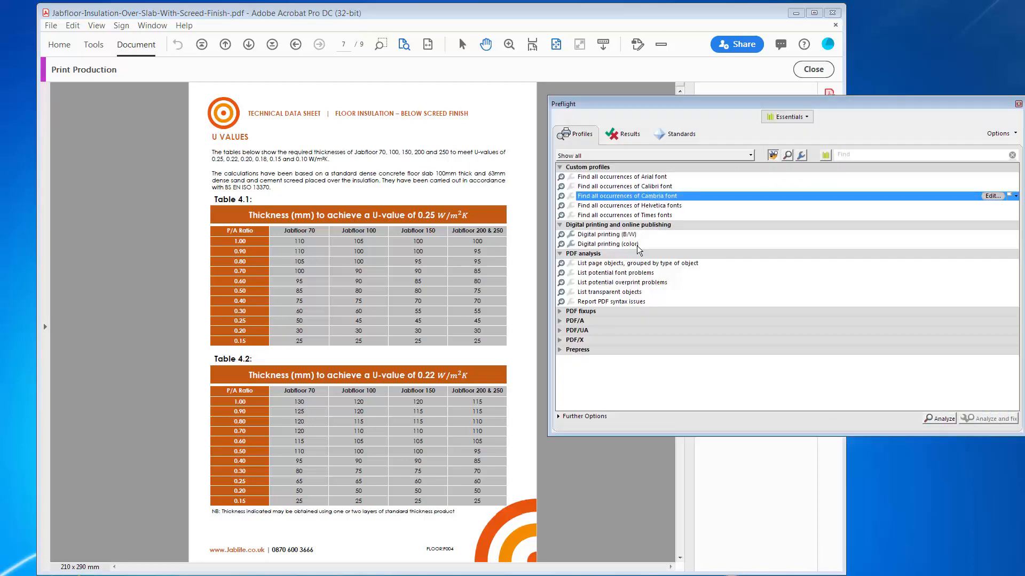
{"action": "left_click", "coordinate": [655, 186]}
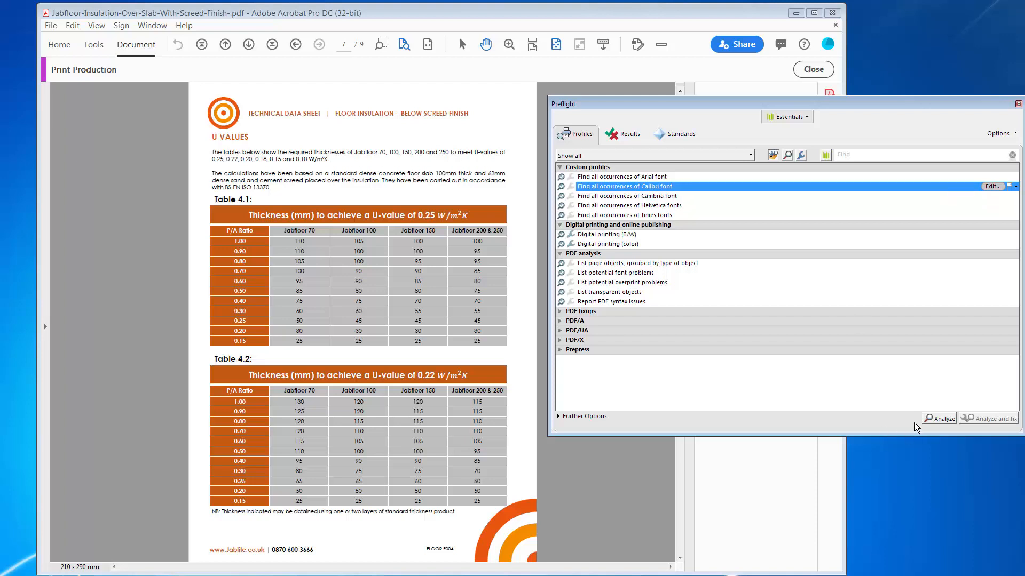
{"action": "left_click", "coordinate": [939, 418]}
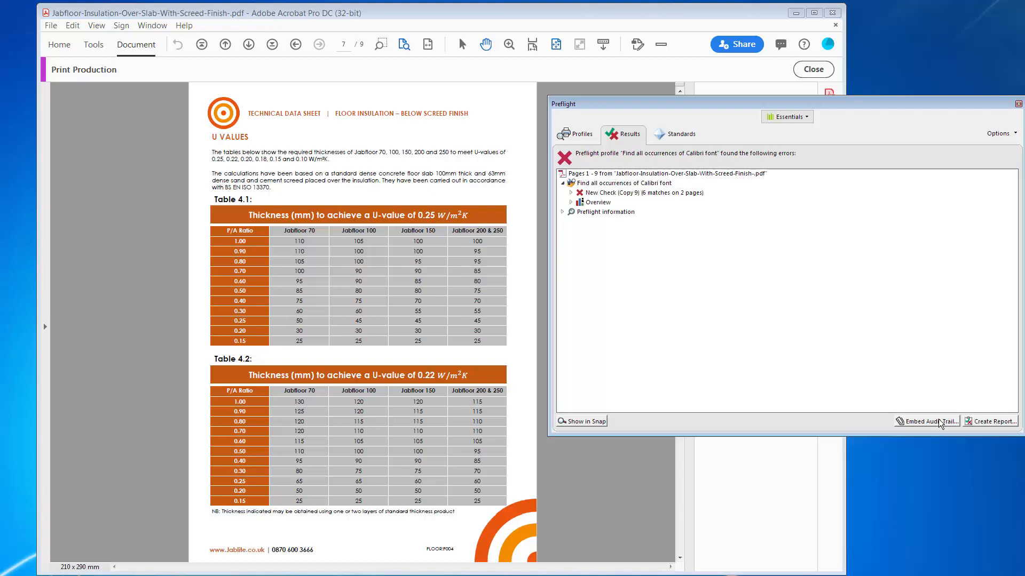
{"action": "left_click", "coordinate": [571, 192]}
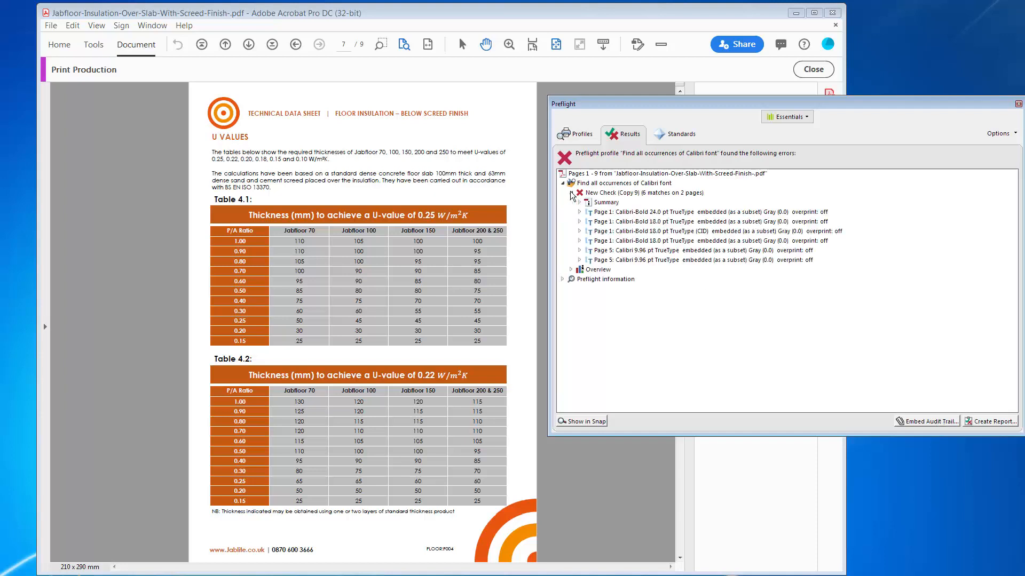
- Locate the page 1 Calibri-Bold 24.0 pt match, the first 18.0 pt match, and the first page 5 Calibri 9.96 pt match
{"action": "left_click", "coordinate": [991, 212]}
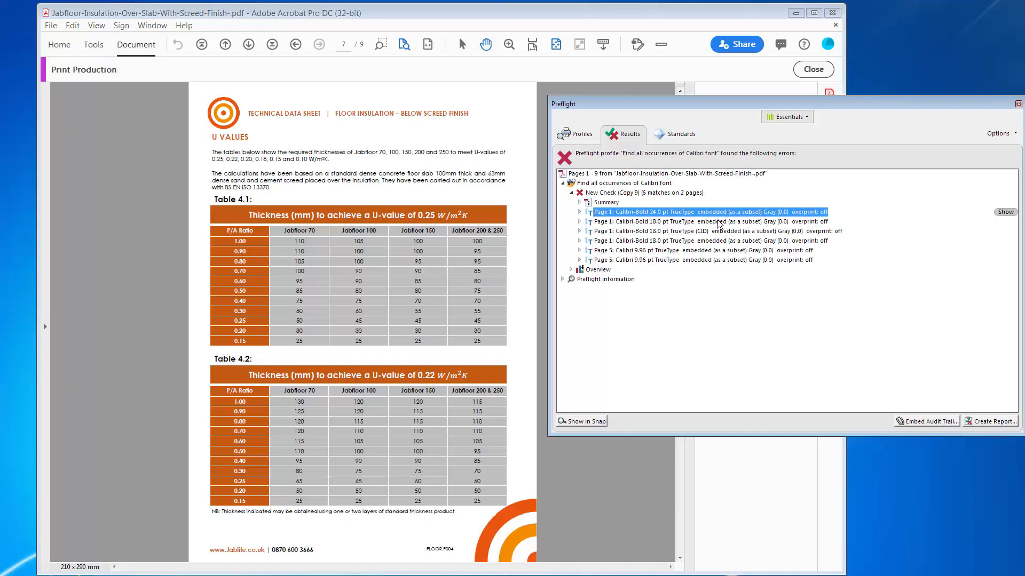
{"action": "left_click", "coordinate": [1006, 213]}
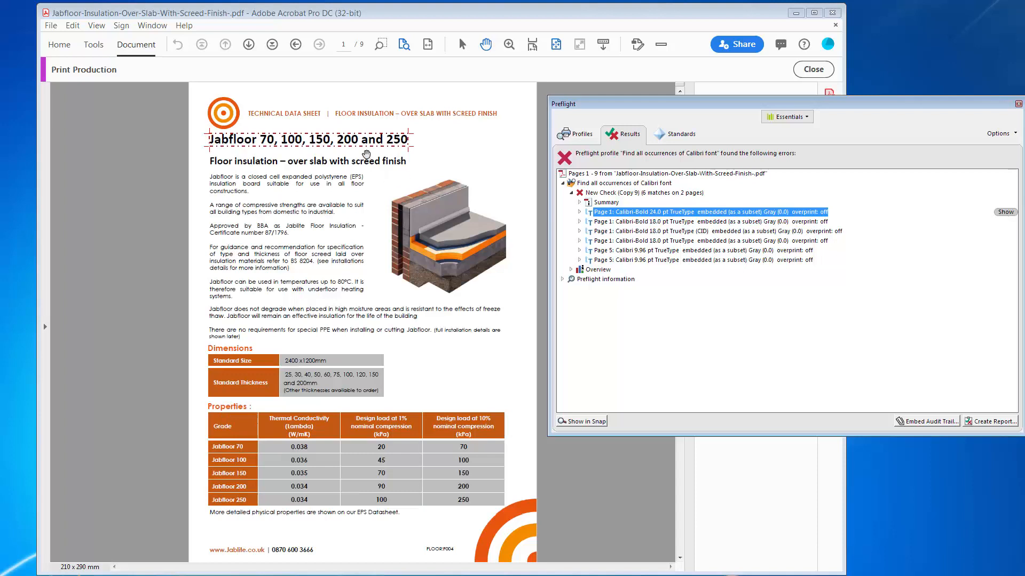
{"action": "left_click", "coordinate": [637, 222]}
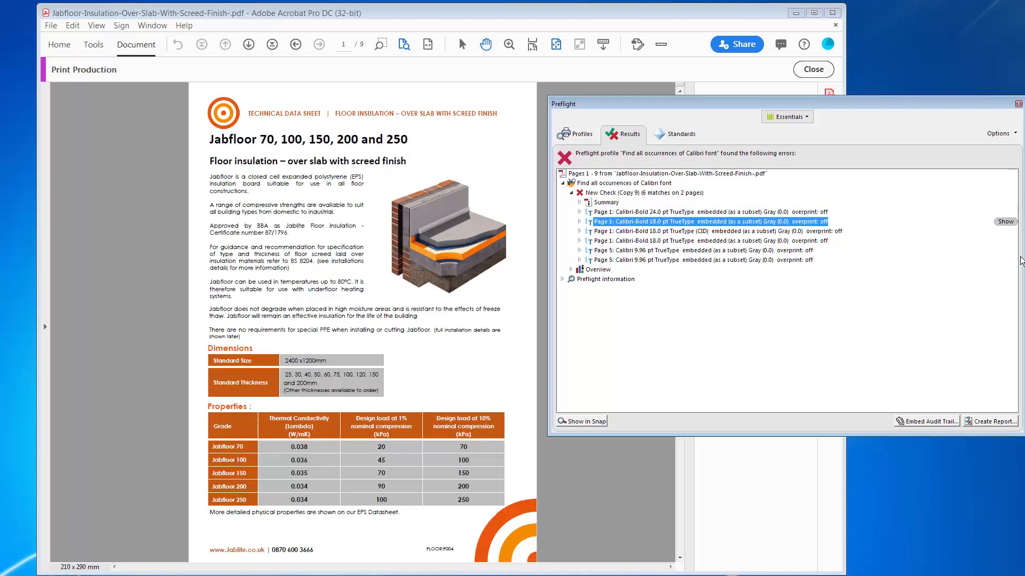
{"action": "left_click", "coordinate": [1003, 222]}
{"action": "left_click", "coordinate": [677, 250]}
{"action": "left_click", "coordinate": [1005, 250]}
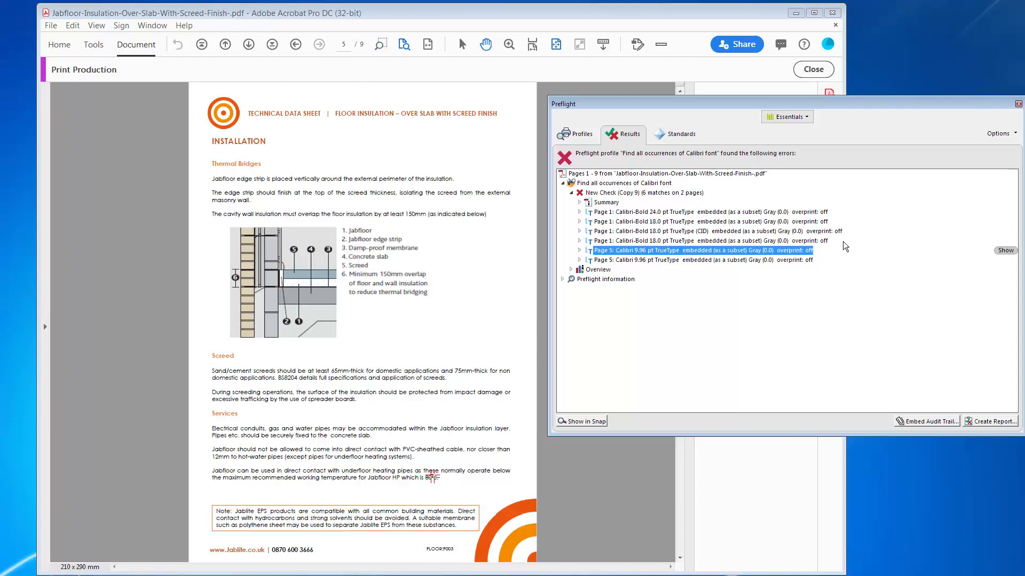
- Magnify the page 5 text around "80°C" to examine the Calibri character, and return to the previous full-page view
{"action": "left_click", "coordinate": [379, 46]}
{"action": "left_click_drag", "start_coordinate": [405, 465], "coordinate": [463, 502]}
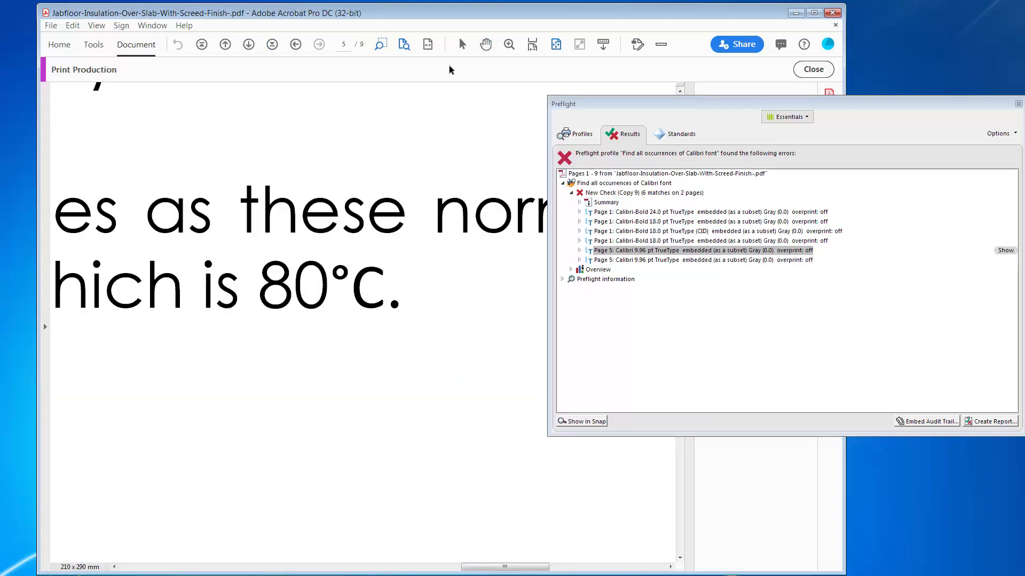
{"action": "left_click", "coordinate": [297, 45]}
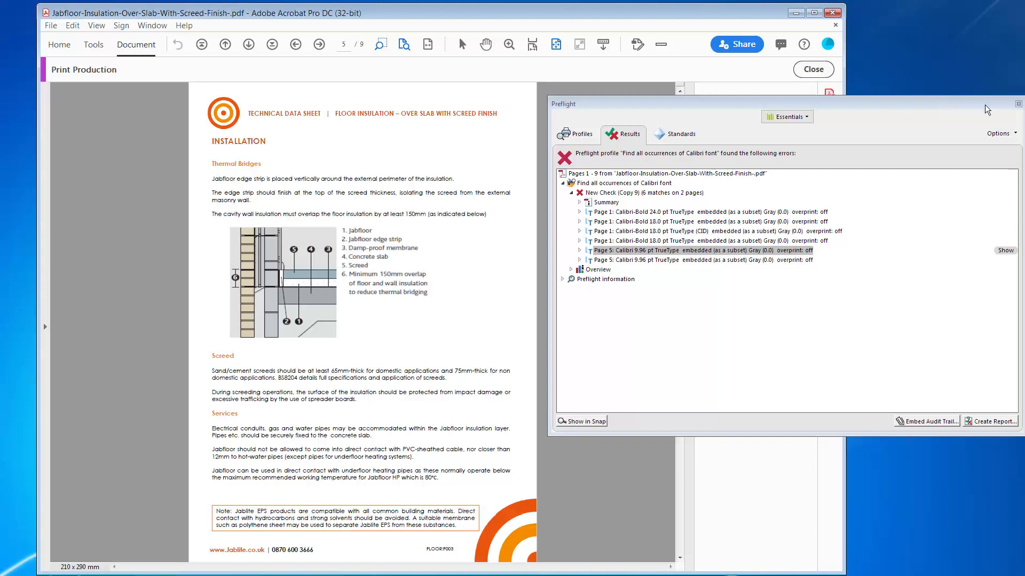
- Close Preflight and open the document properties to view the fonts used in the PDF
{"action": "left_click", "coordinate": [1018, 104]}
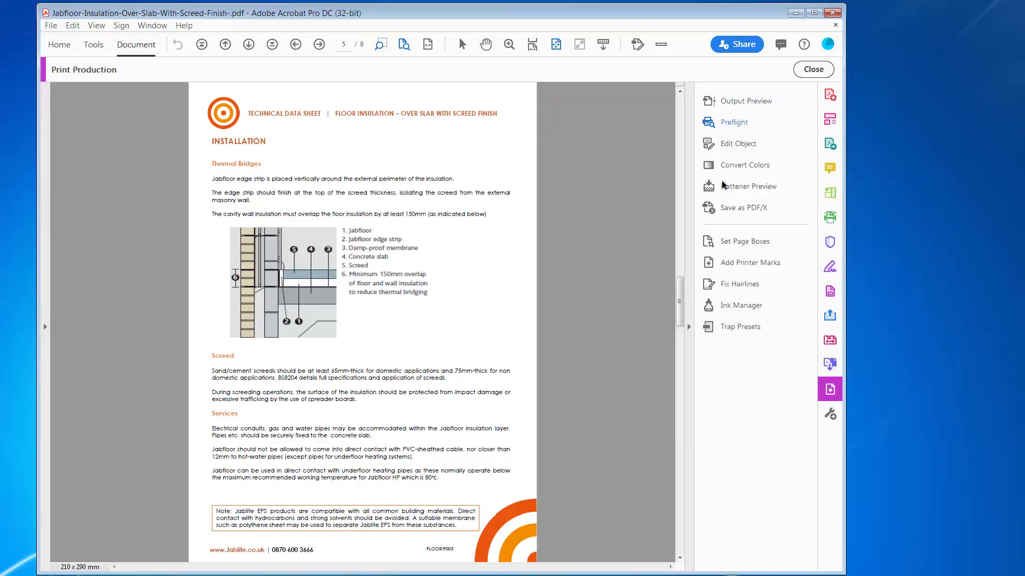
{"action": "left_click", "coordinate": [51, 25]}
{"action": "left_click", "coordinate": [76, 246]}
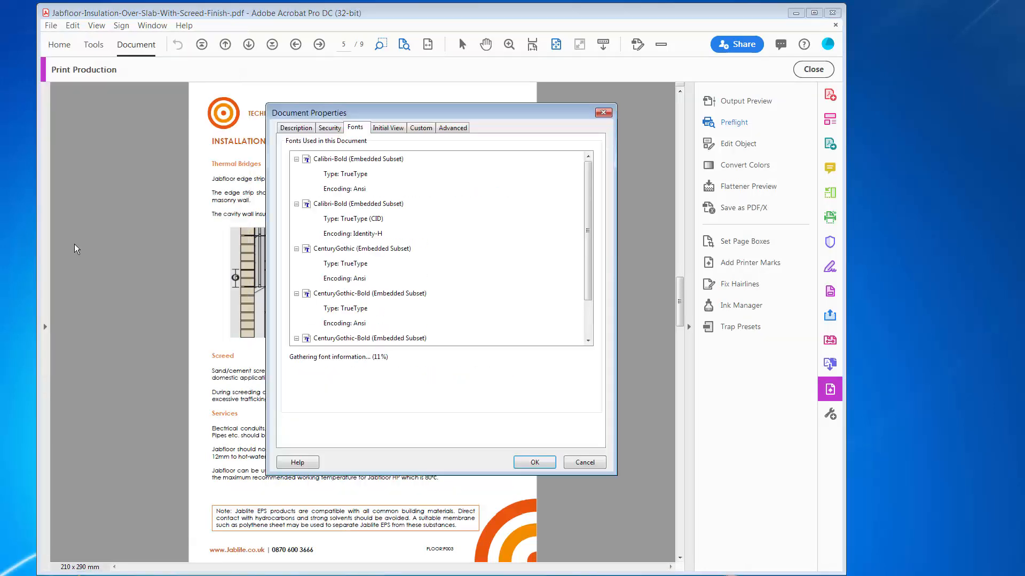